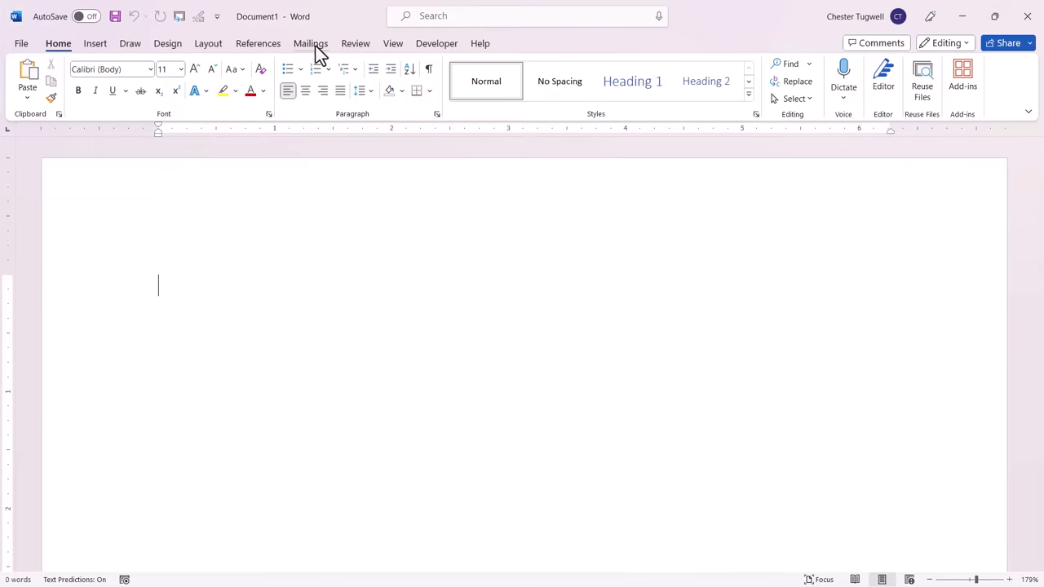
Show the Start Mail Merge options from the Mailings ribbon.
click(317, 47)
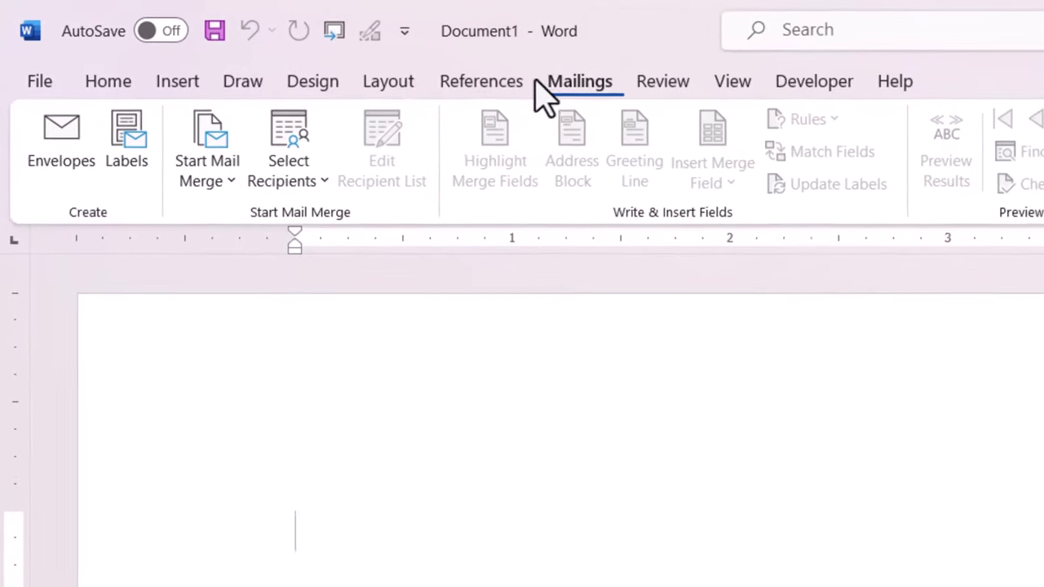
click(229, 182)
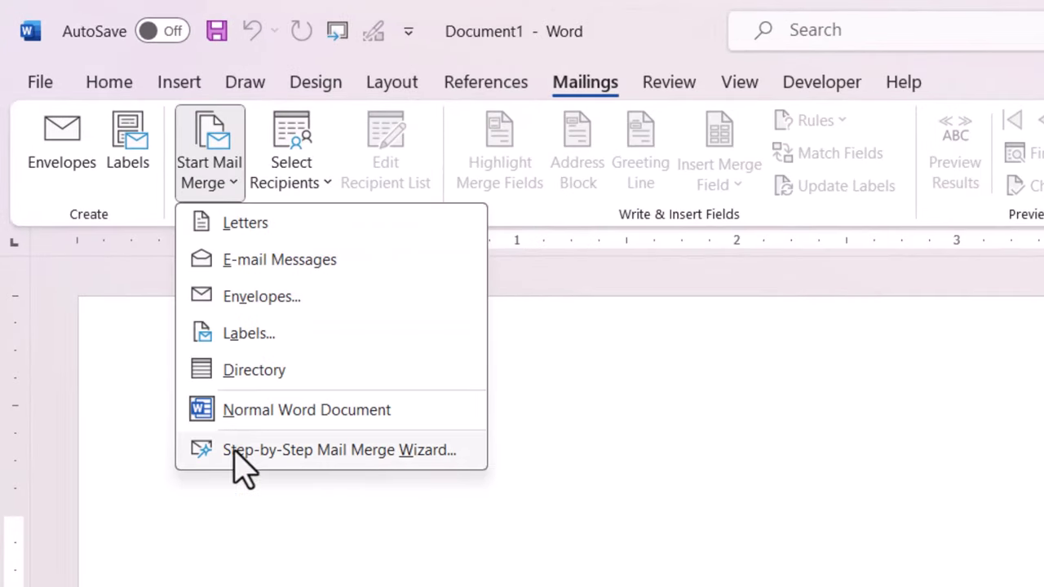
Launch the Step-by-Step Mail Merge Wizard with Envelopes as the document type.
click(359, 454)
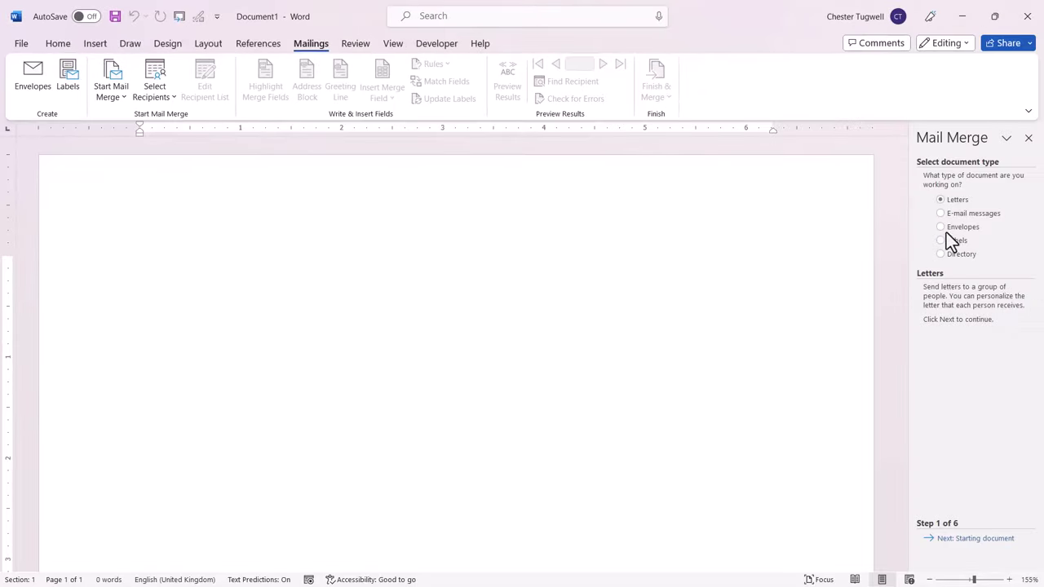
click(942, 227)
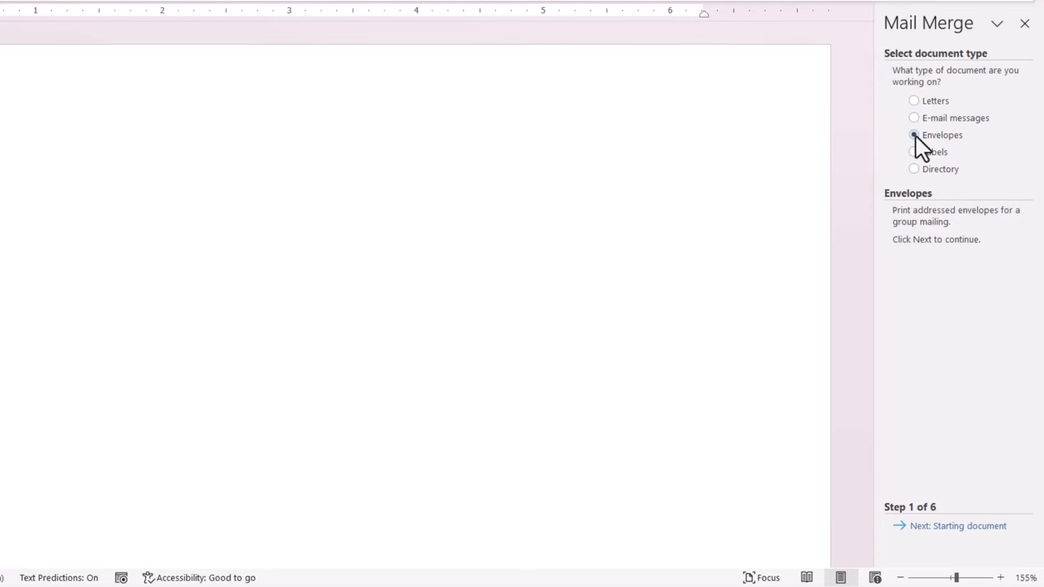
click(979, 528)
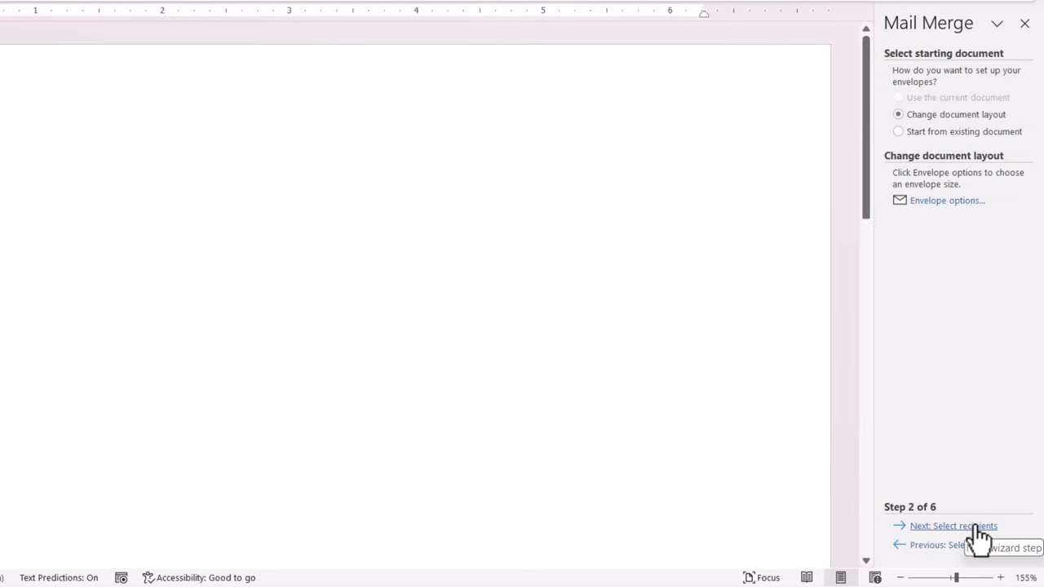
Choose Size 12 (4 3/4 x 11 in) in Envelope Options, leaving the return address font unchanged.
click(947, 202)
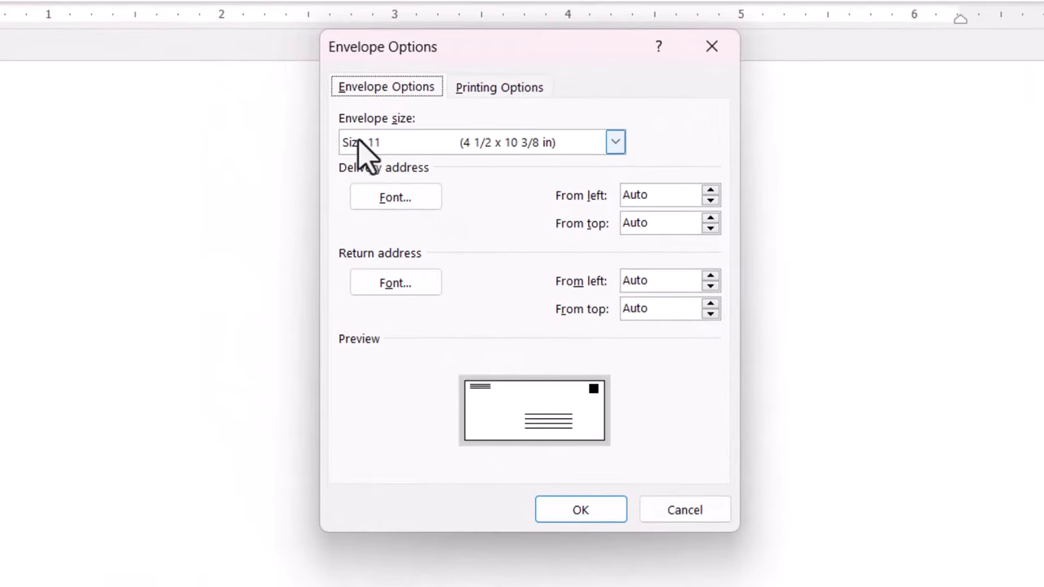
click(616, 144)
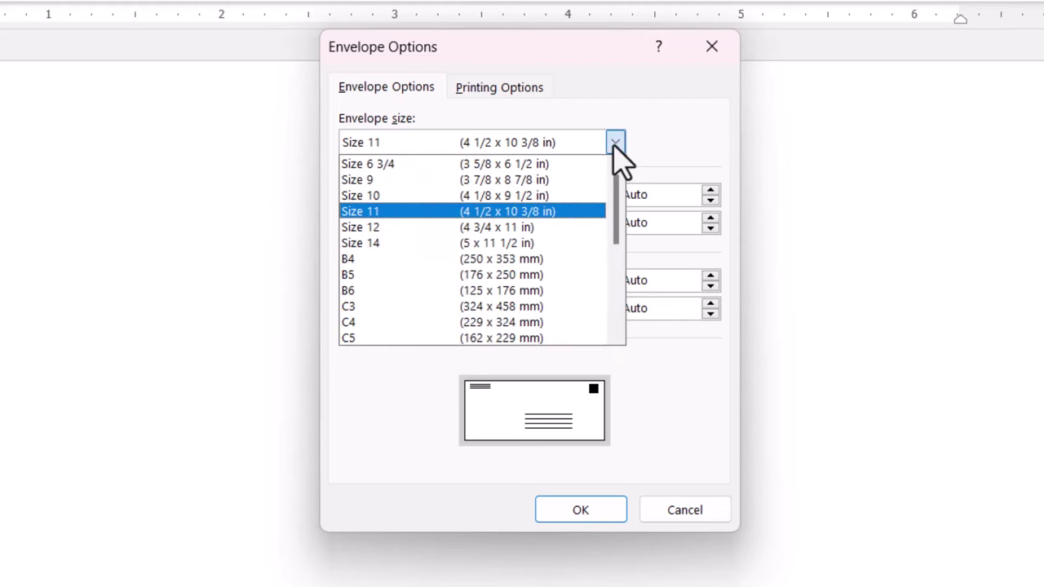
click(430, 229)
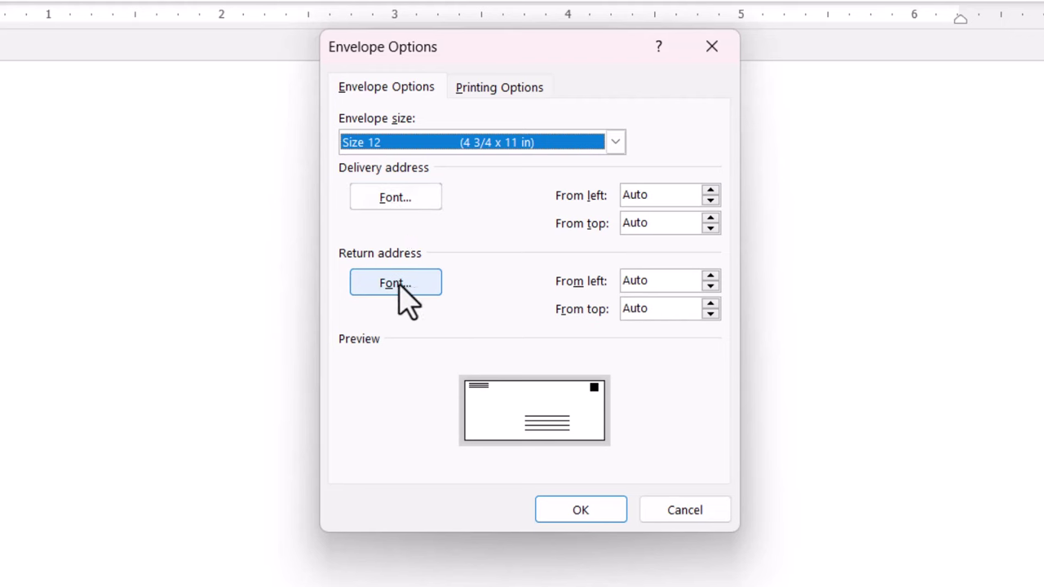
click(401, 201)
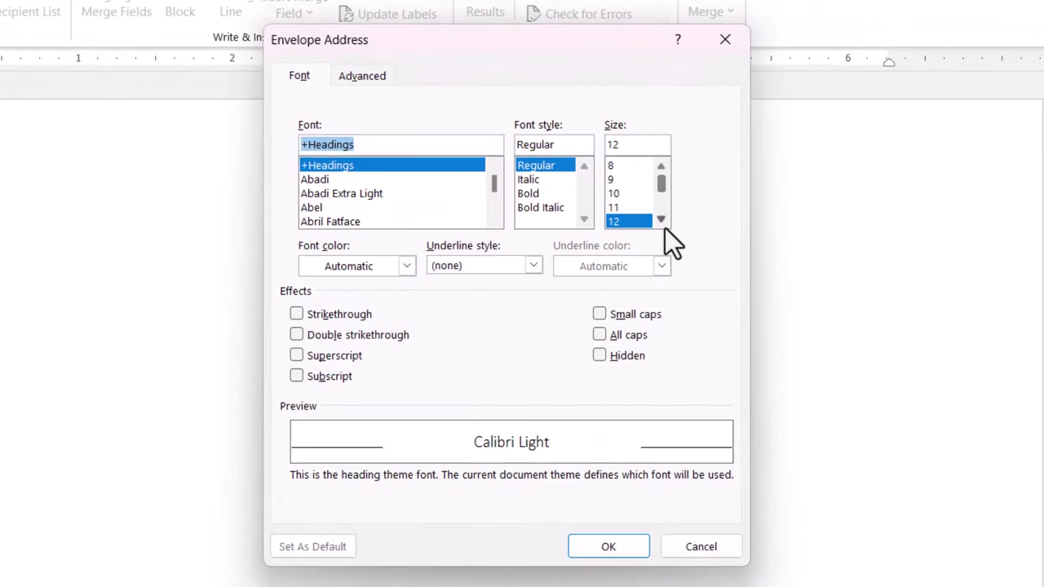
click(688, 549)
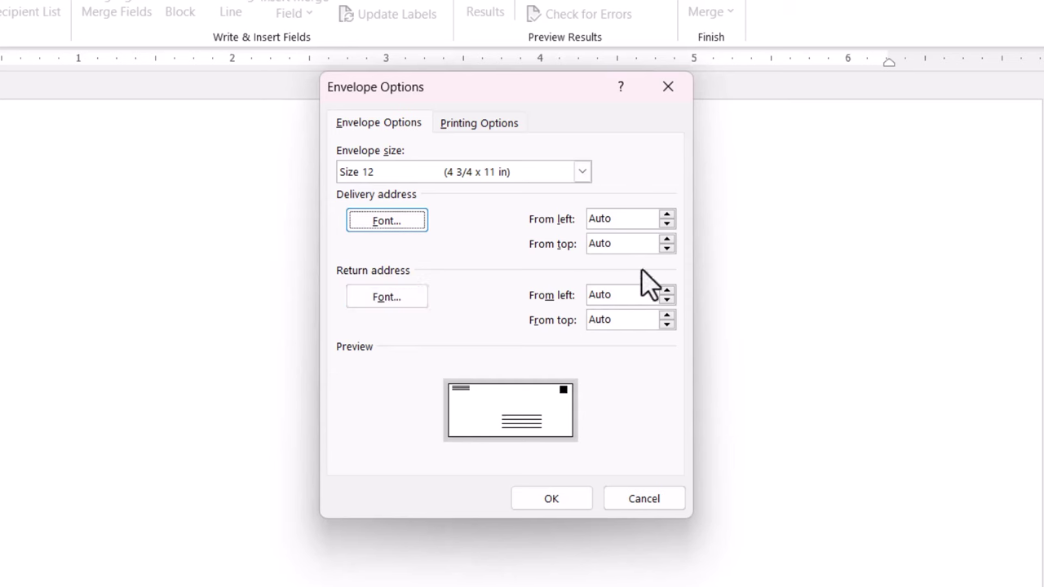
Return the delivery address offsets to Auto, review the face-up feed settings, and cancel.
click(668, 215)
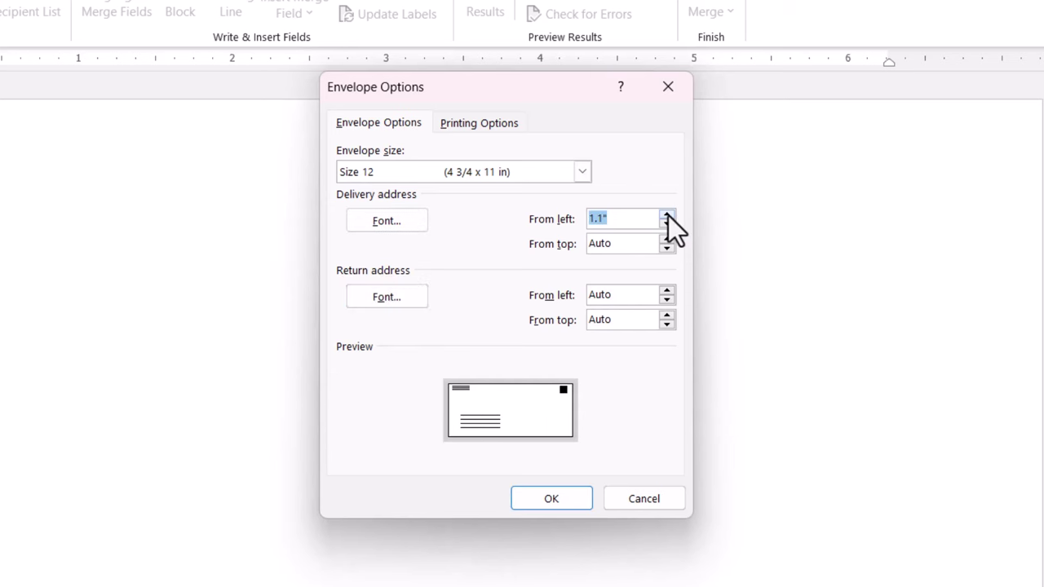
click(668, 215)
click(668, 240)
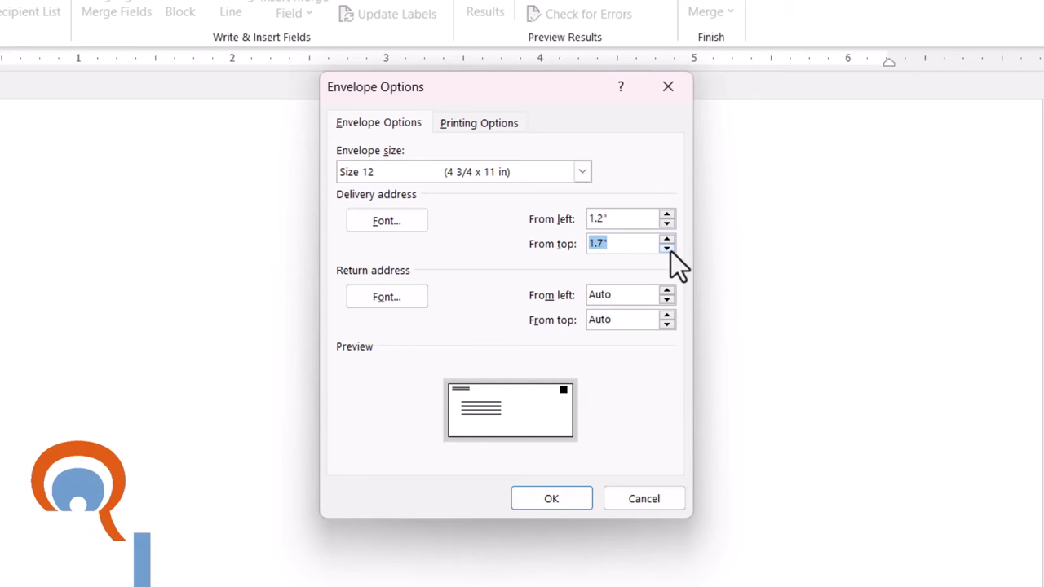
click(670, 252)
click(670, 251)
click(671, 251)
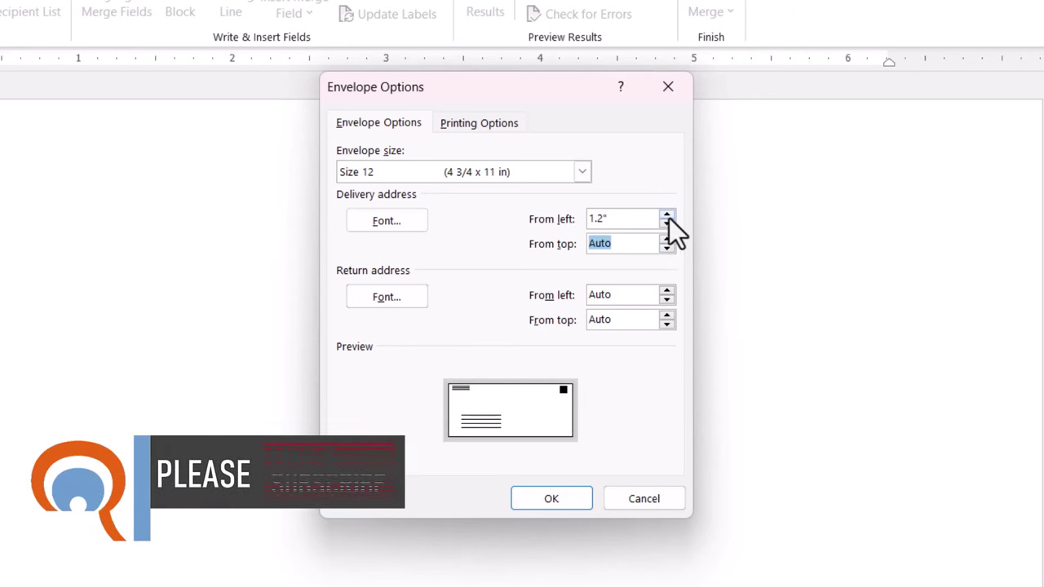
click(670, 223)
click(670, 224)
click(670, 223)
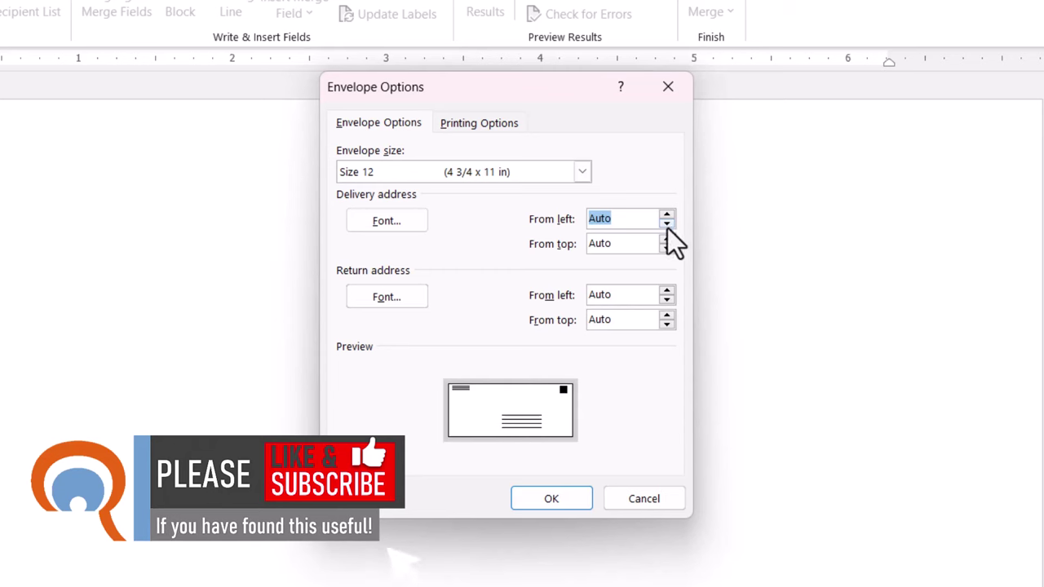
click(487, 122)
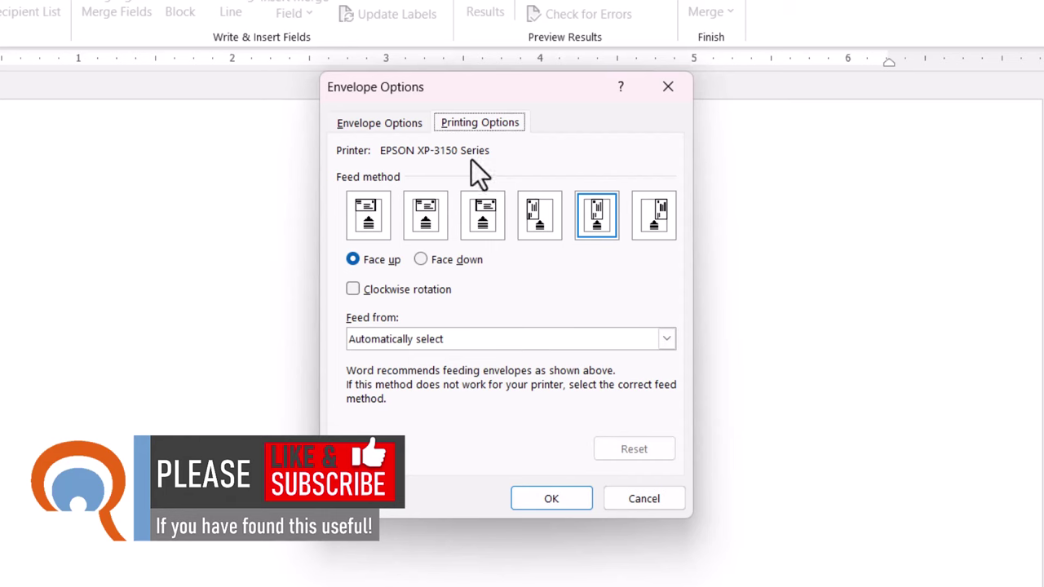
click(652, 499)
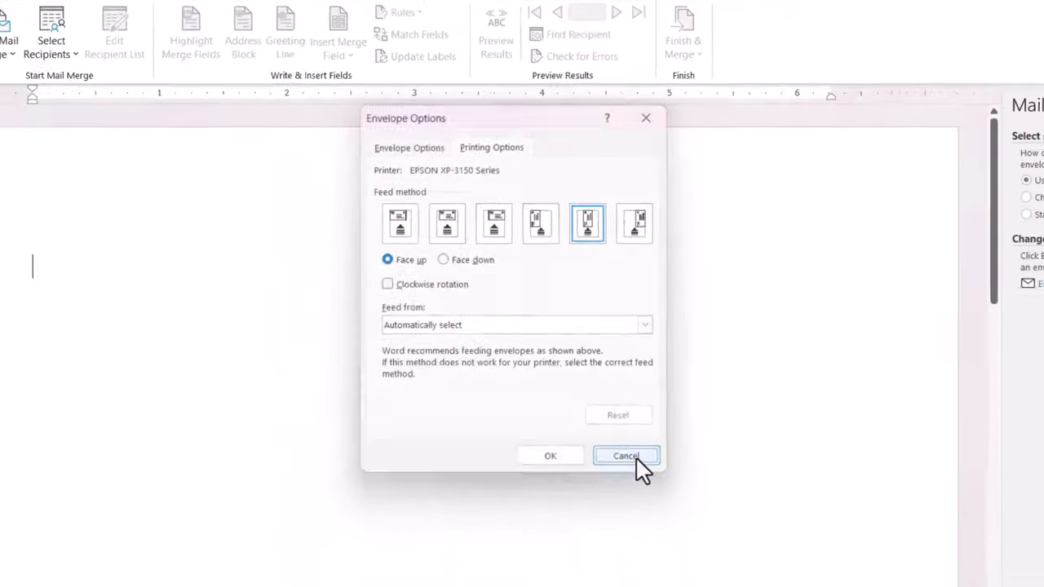
Confirm the EPSON XP-3150 Series printer is selected on the Print page.
click(18, 45)
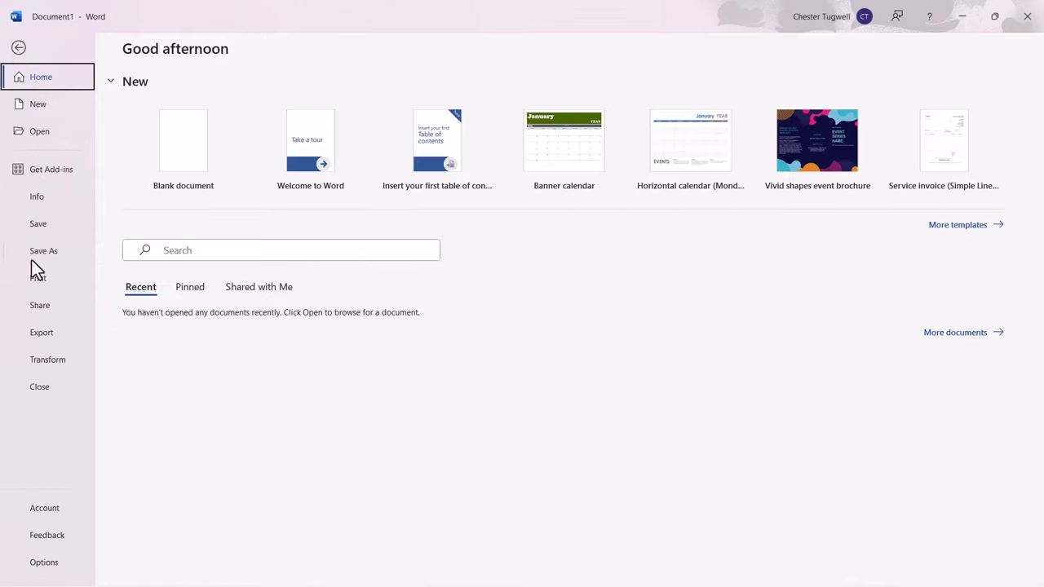
click(11, 284)
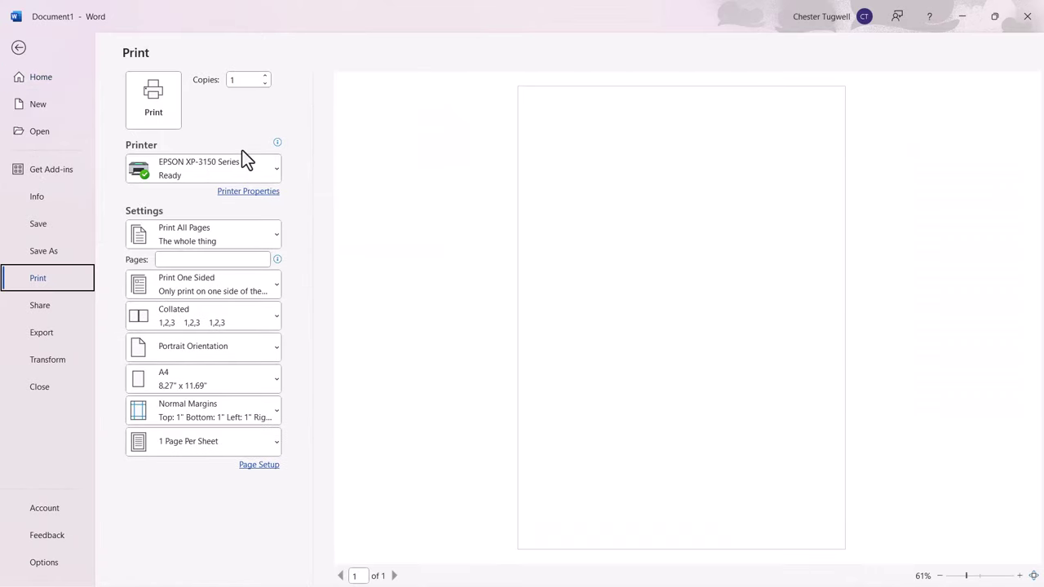
click(271, 167)
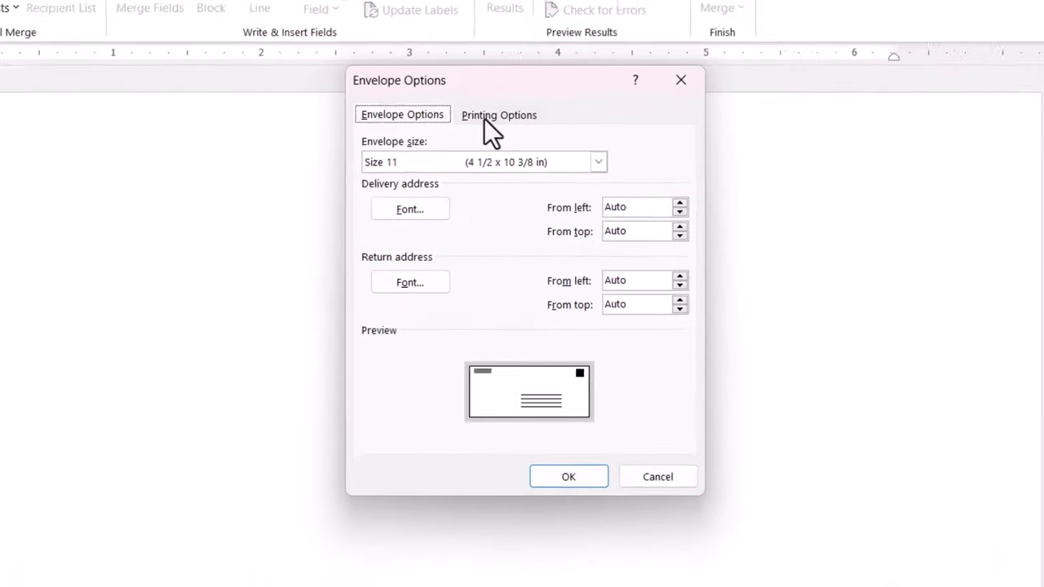
Reopen Envelope Options and apply them with the recommended face-up feed.
click(499, 169)
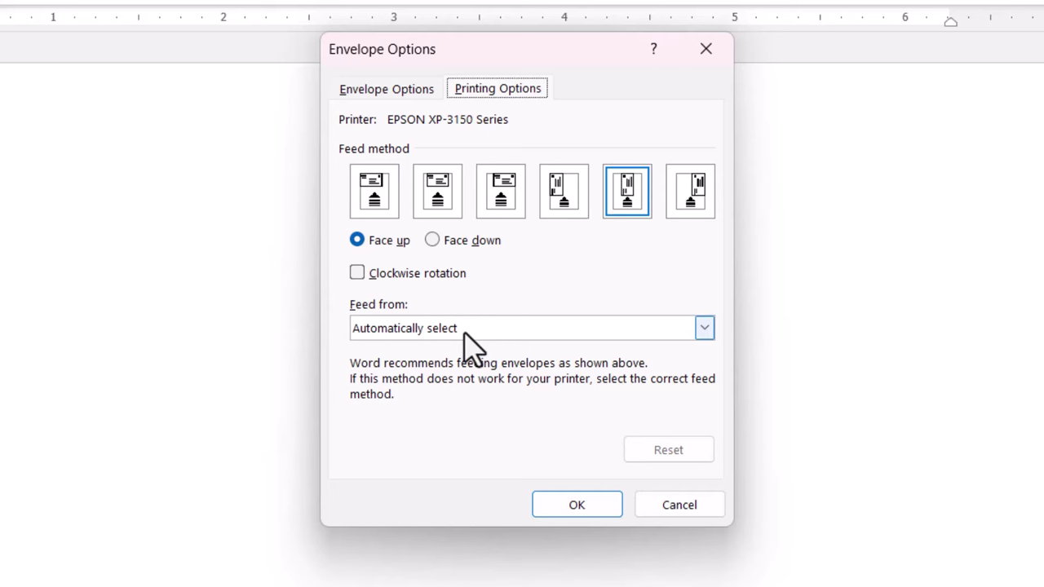
click(548, 500)
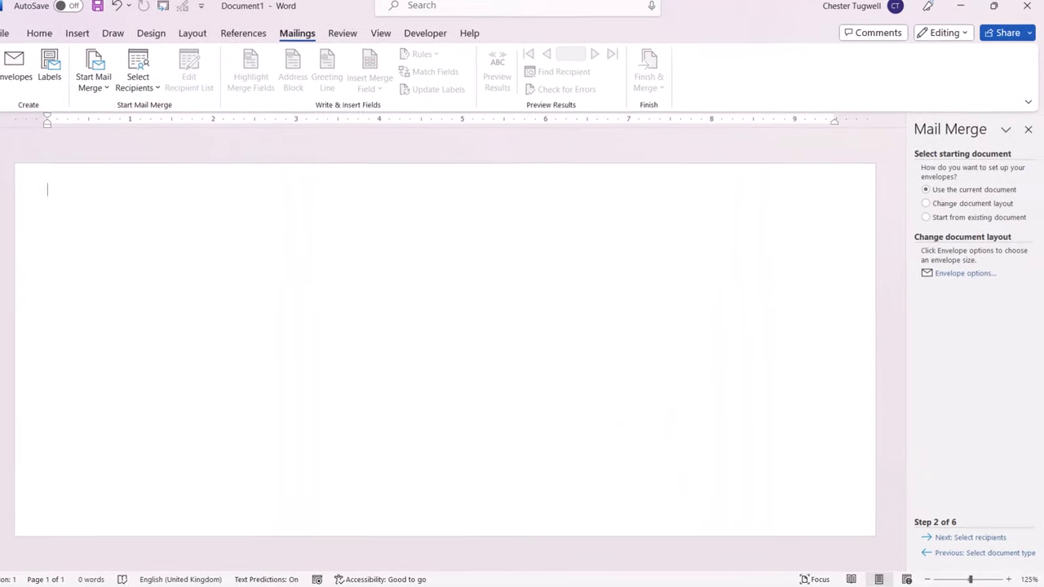
Use Sheet1$ of Contact List.xlsx in the Mail Merge Envelopes folder as the recipient list.
click(967, 539)
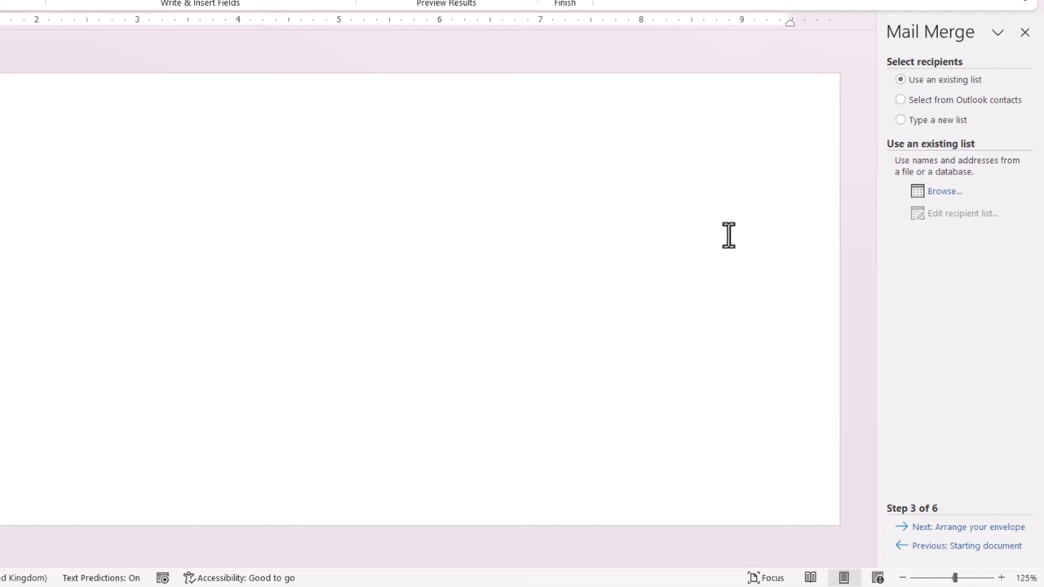
click(947, 195)
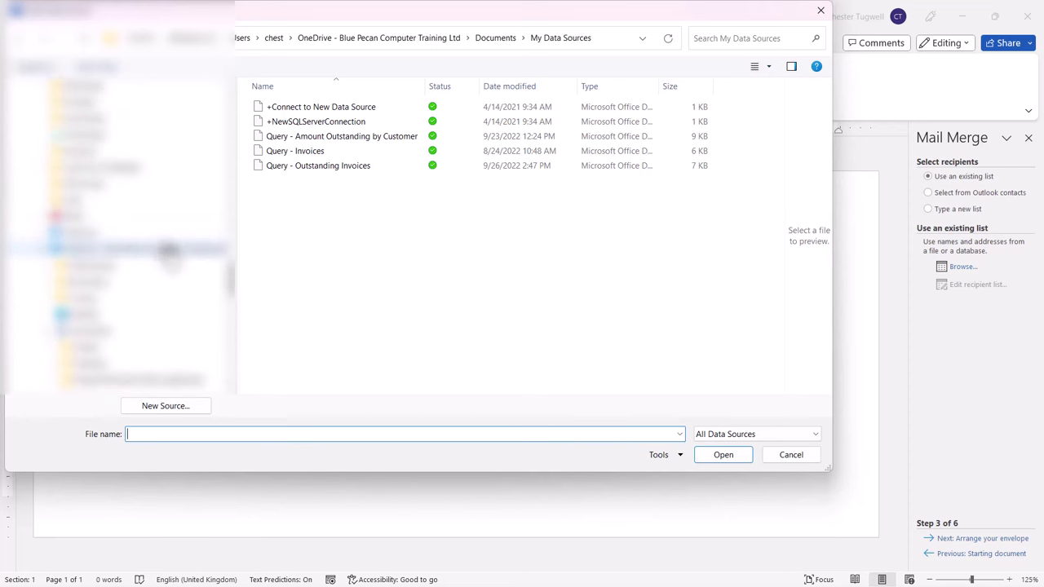
click(163, 248)
double_click(270, 180)
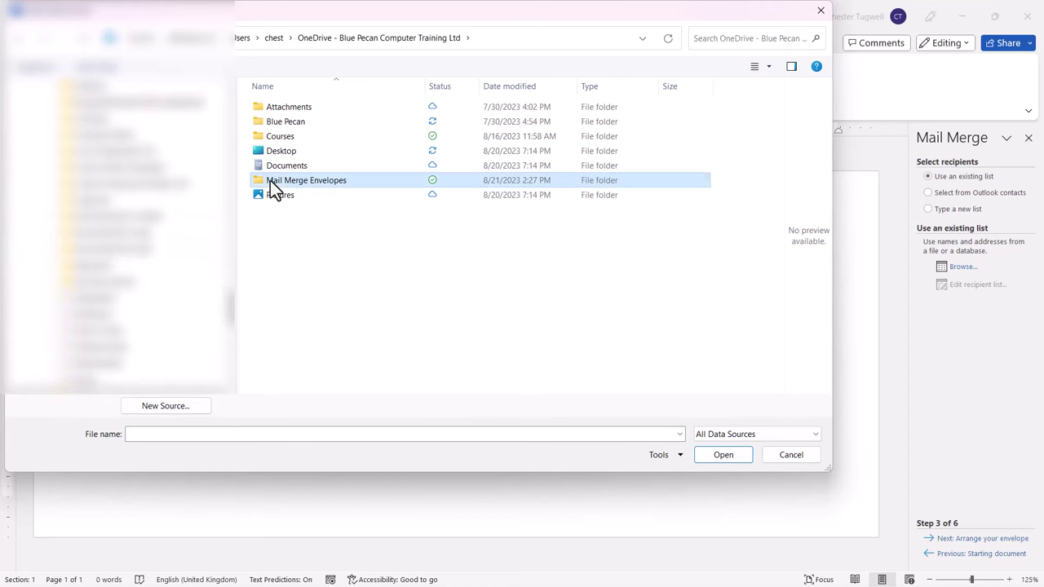
click(292, 112)
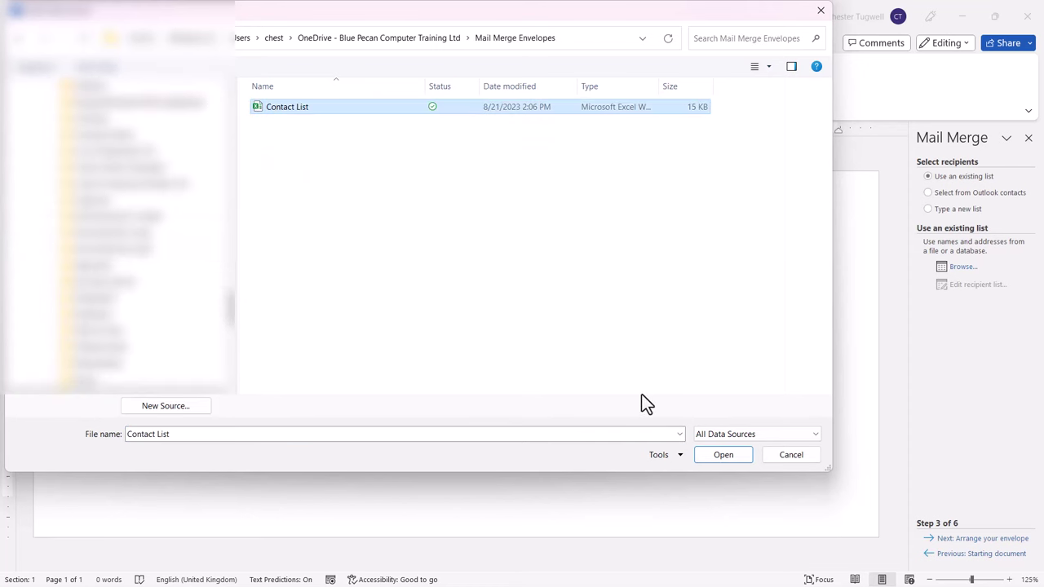
click(723, 455)
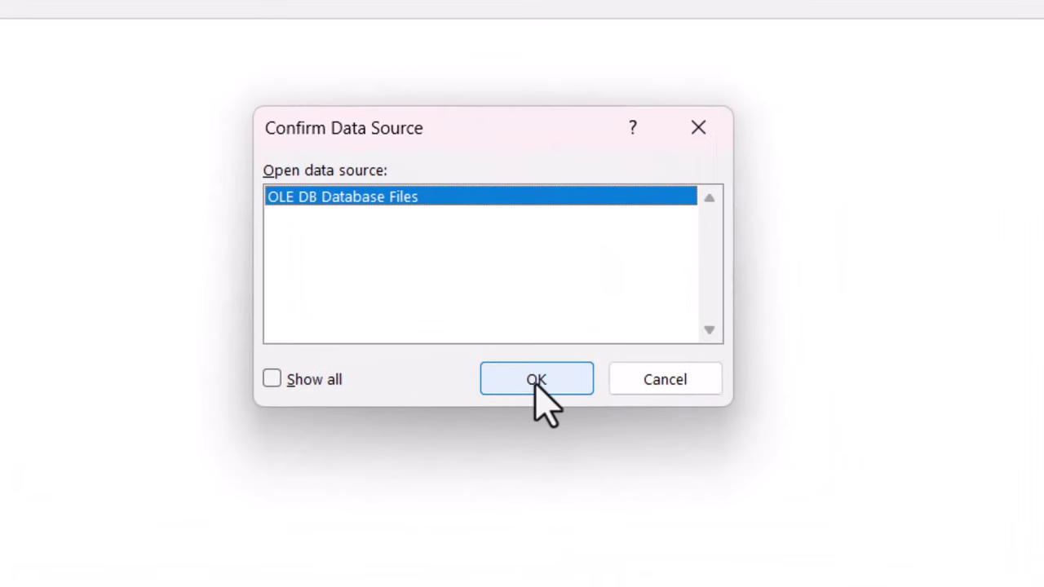
click(538, 364)
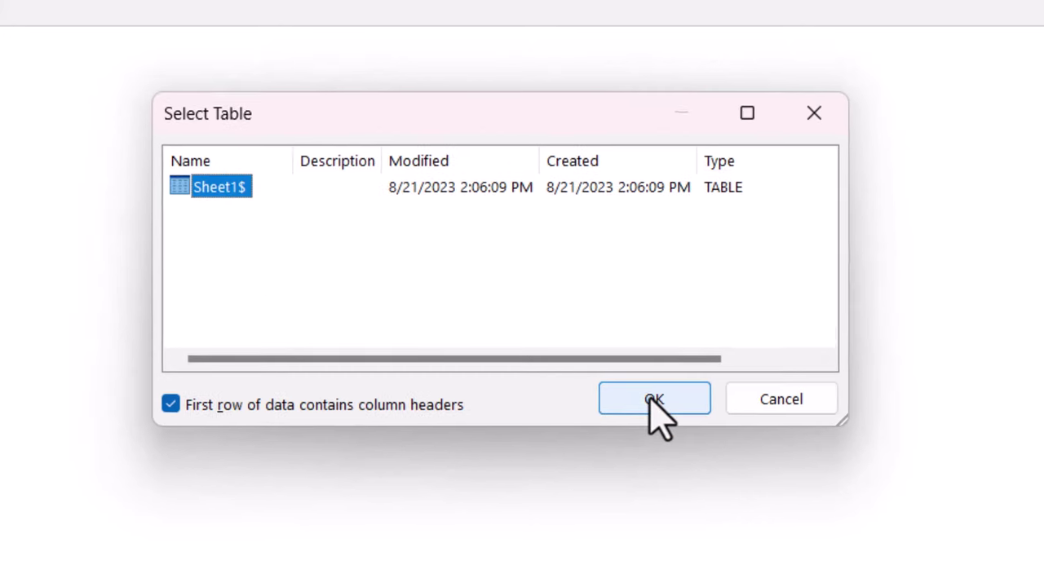
click(653, 399)
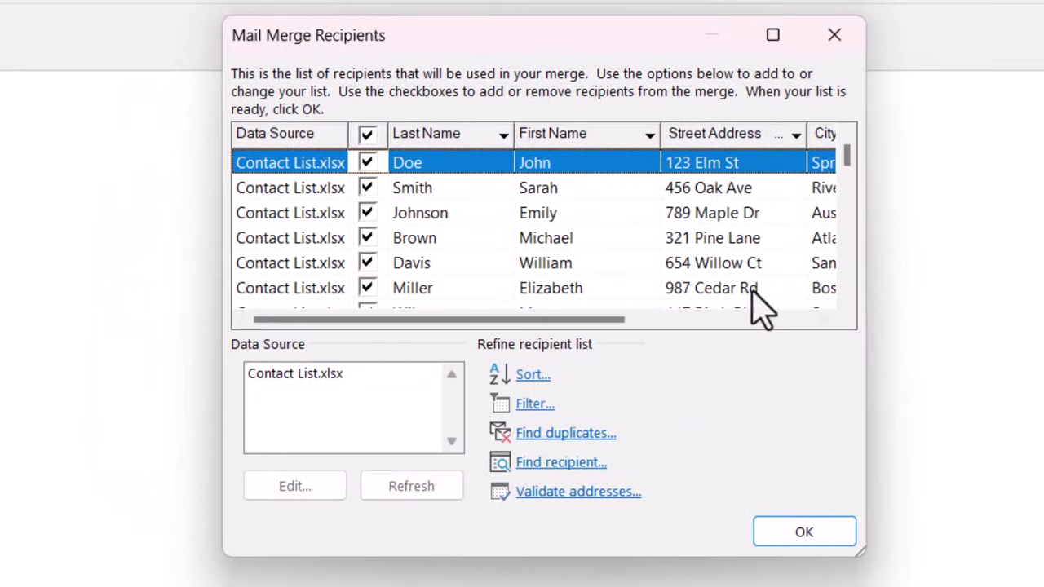
click(802, 534)
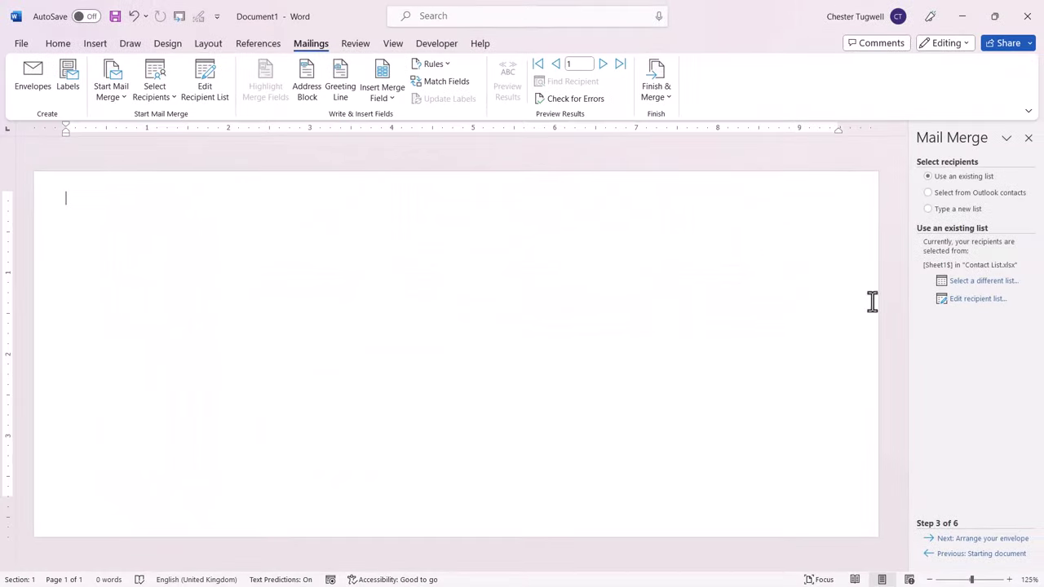
Type the Blue Pecan Computer Training Ltd return address, ending with W1 2AS, at top left.
click(969, 542)
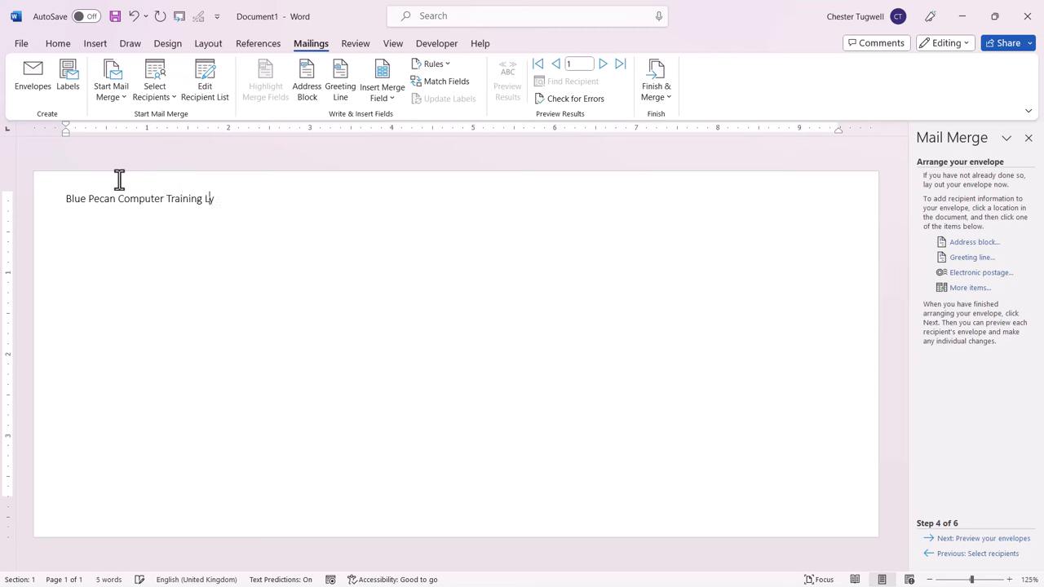
text(Blue Pecan Avenue)
key(Return)
text(W1 2AS)
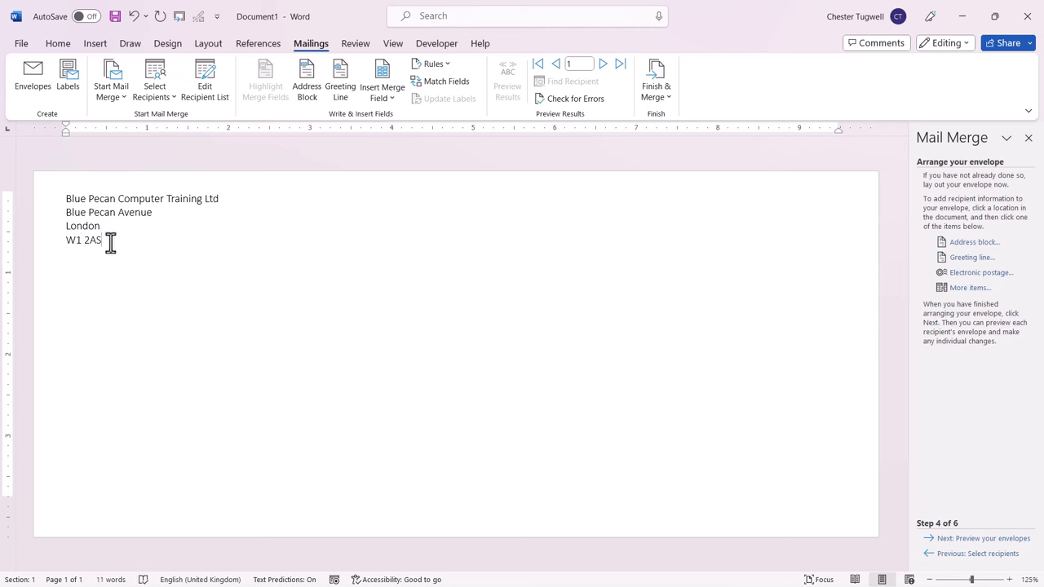
click(416, 389)
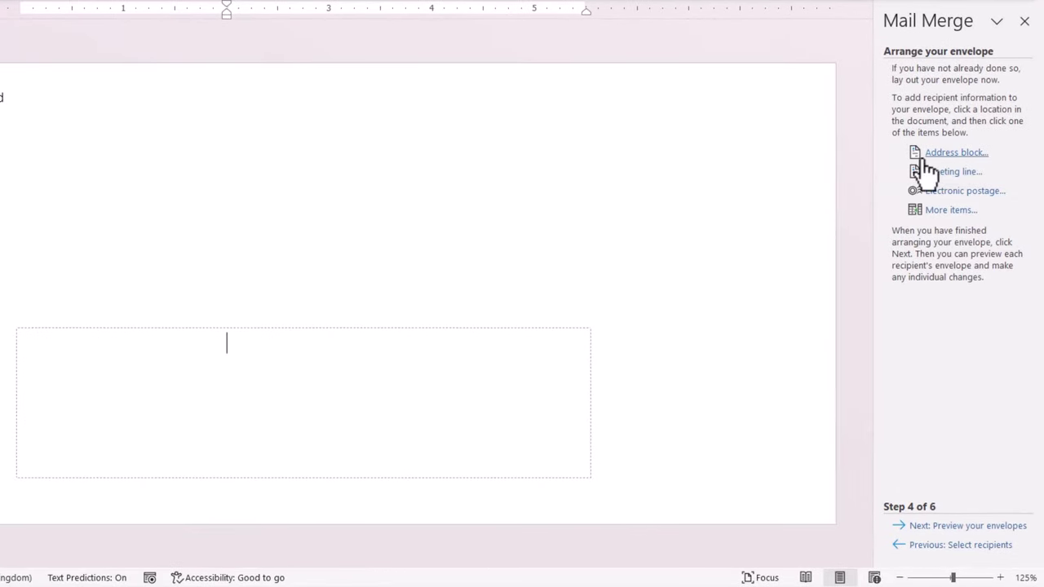
Set the address block to the Joshua Randall Jr. name format and open Match Fields.
click(946, 155)
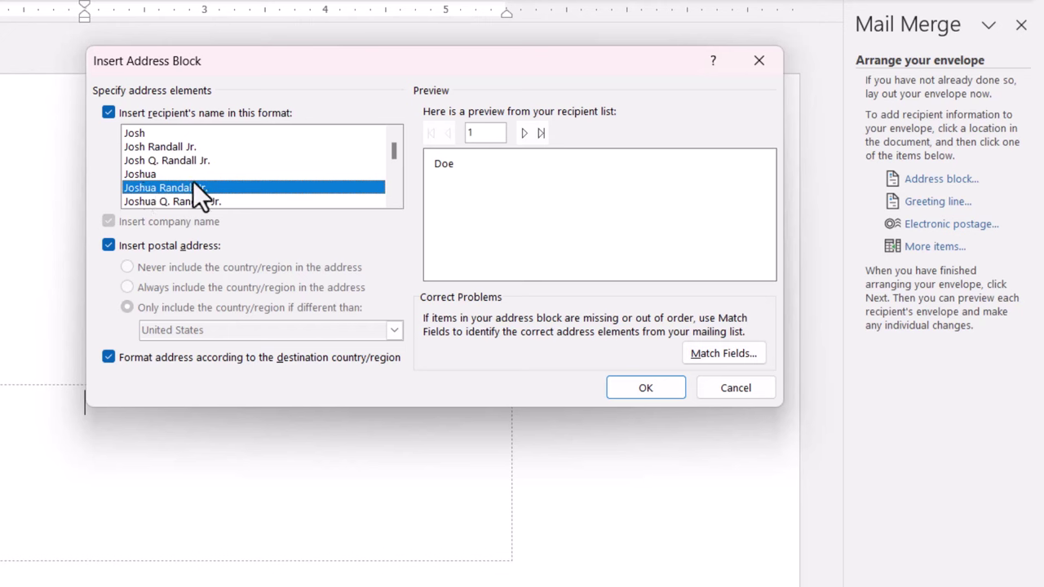
click(147, 173)
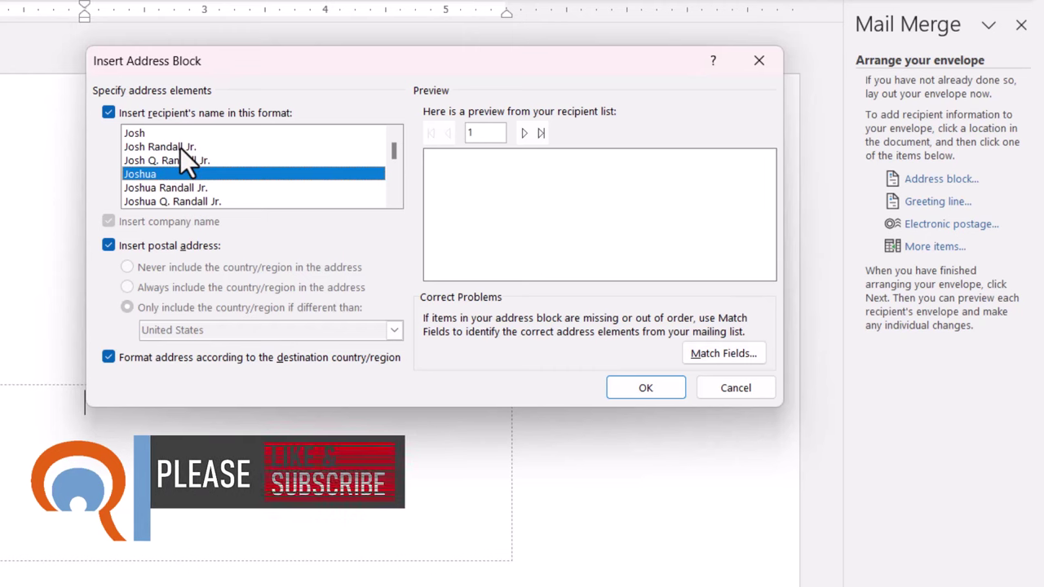
click(181, 189)
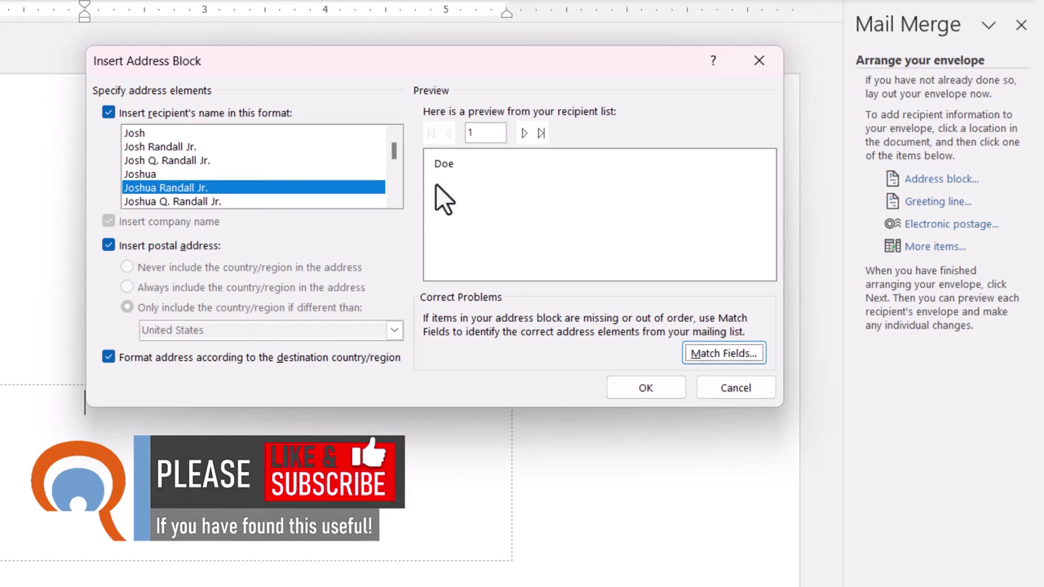
click(734, 351)
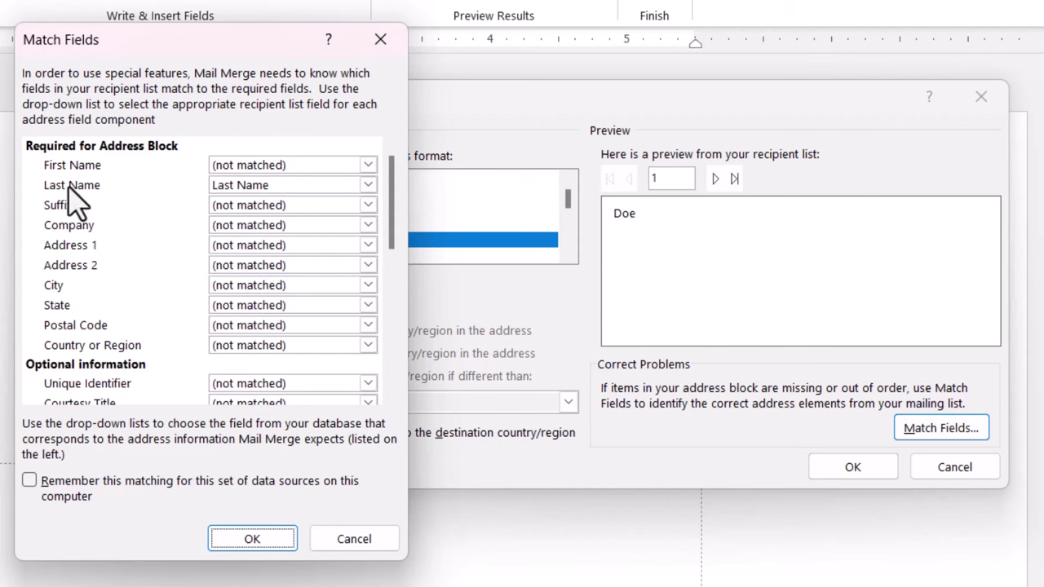
Match First Name, Address 1 to Street Address, City, State, and Postal Code to Zip Code.
click(369, 168)
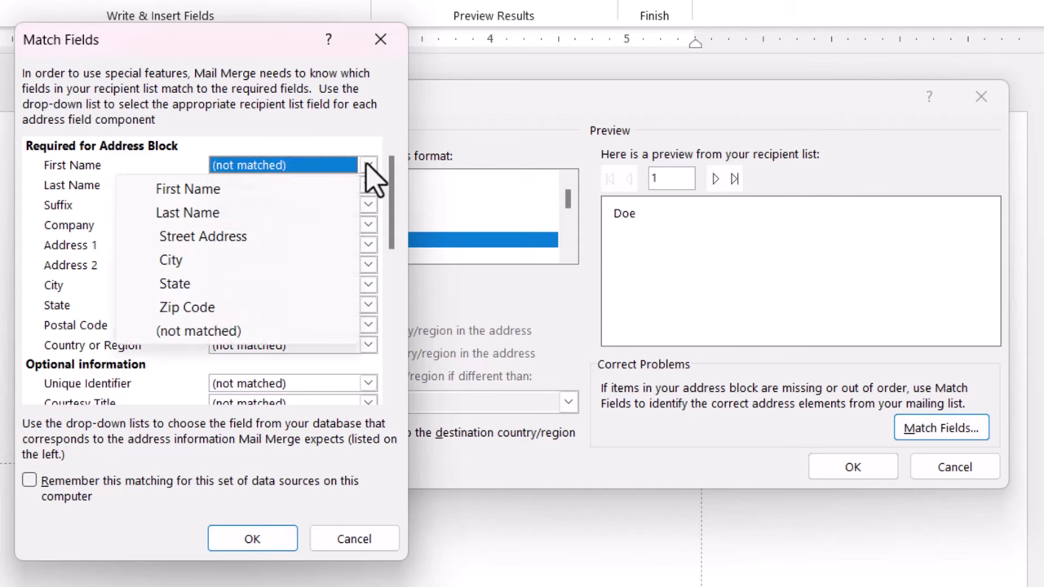
click(205, 189)
click(362, 247)
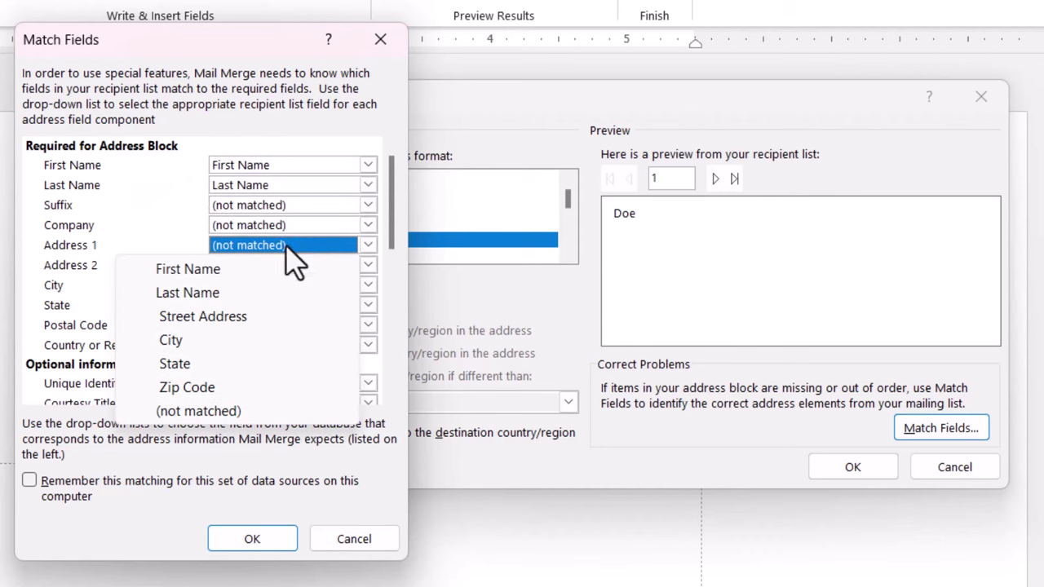
click(182, 318)
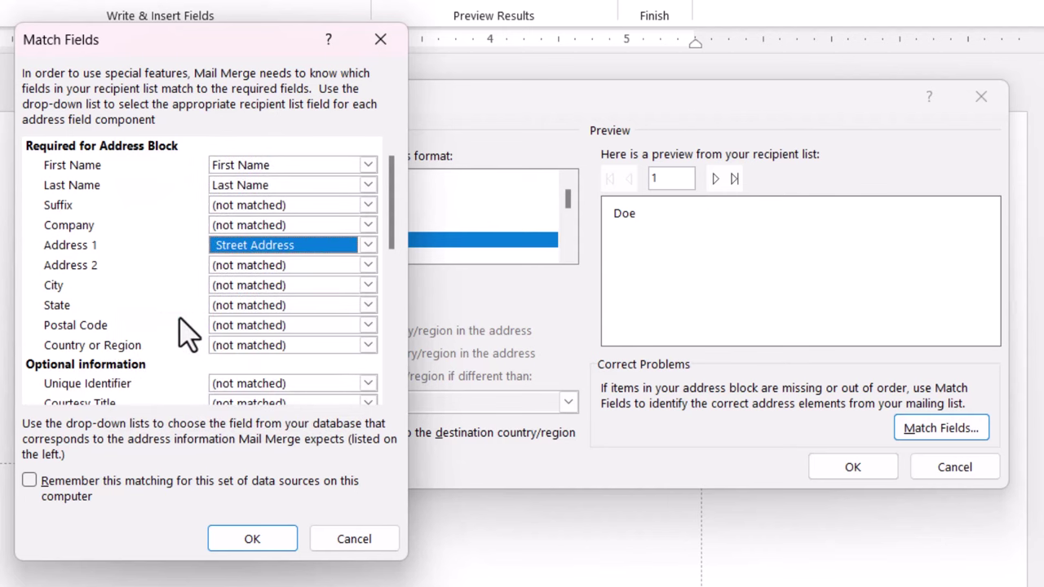
click(367, 286)
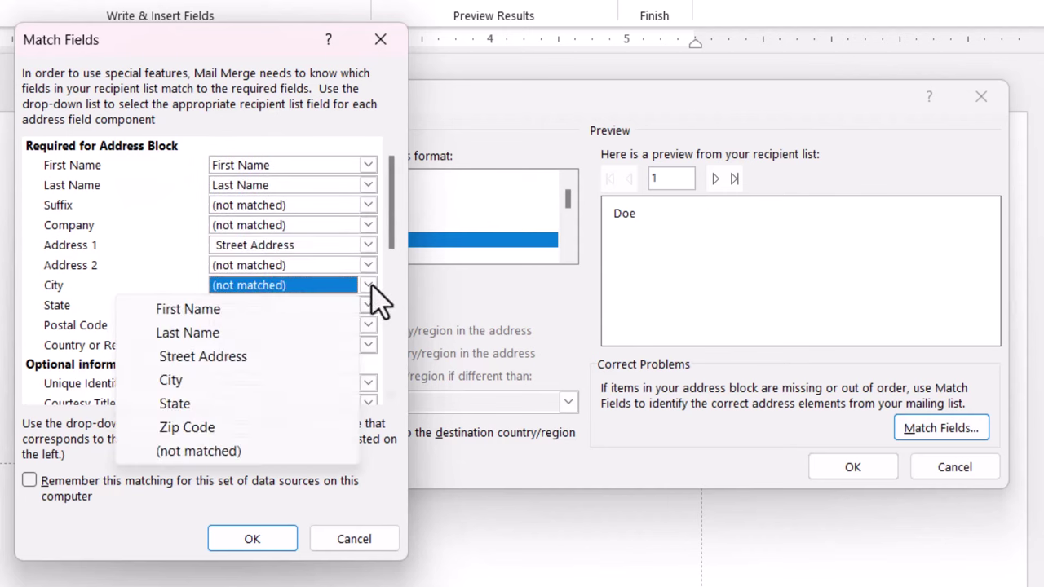
click(178, 381)
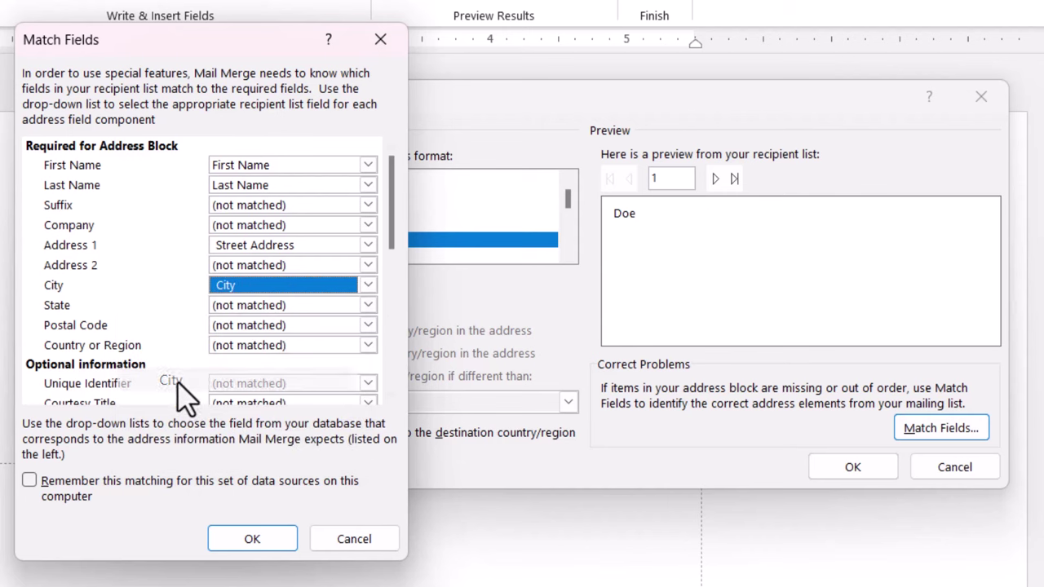
click(367, 305)
click(174, 423)
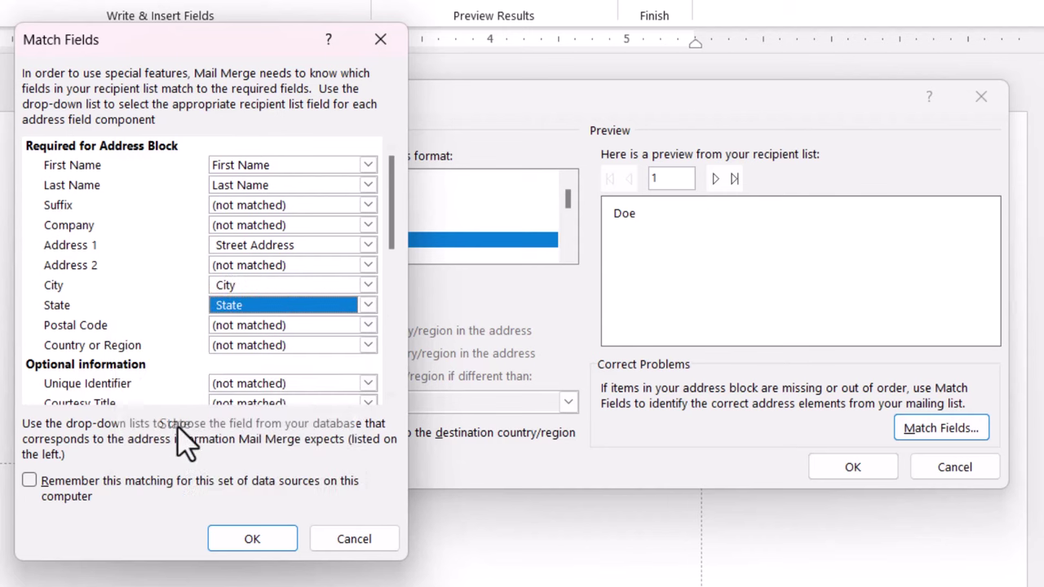
click(368, 325)
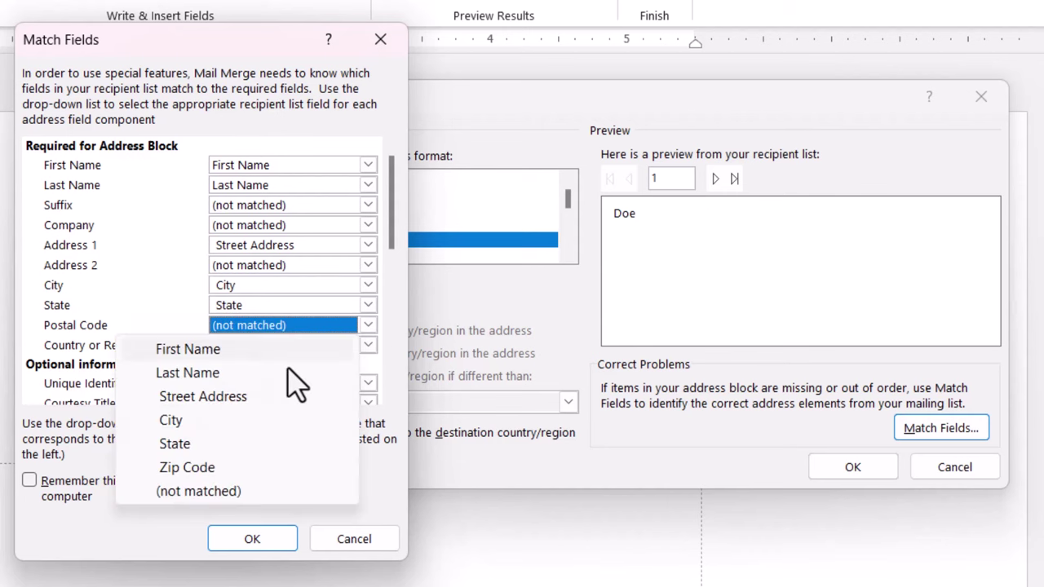
click(203, 470)
click(254, 541)
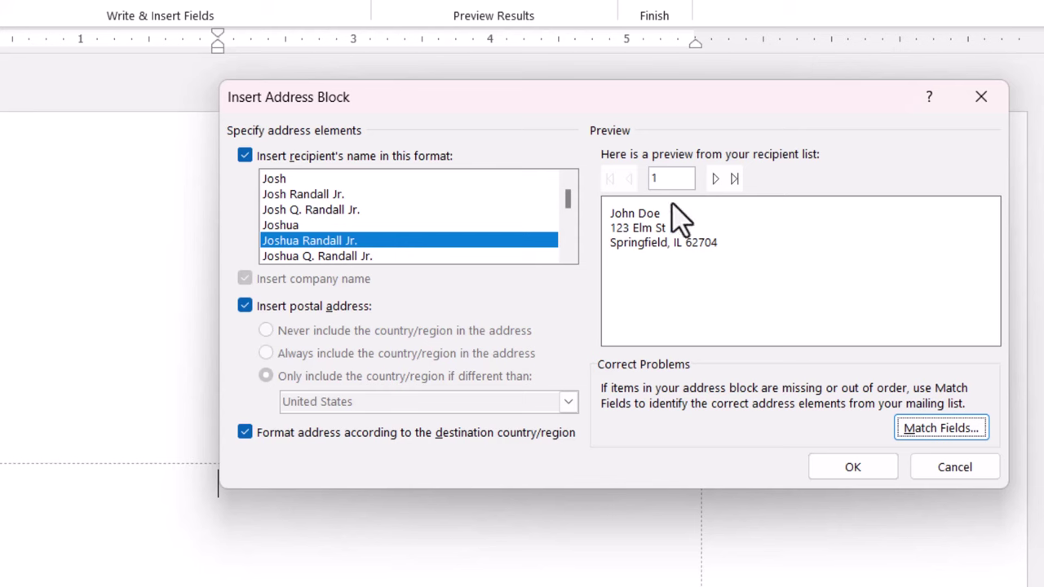
Step the address block preview forward to recipient 6, checking each shows a complete address.
click(715, 179)
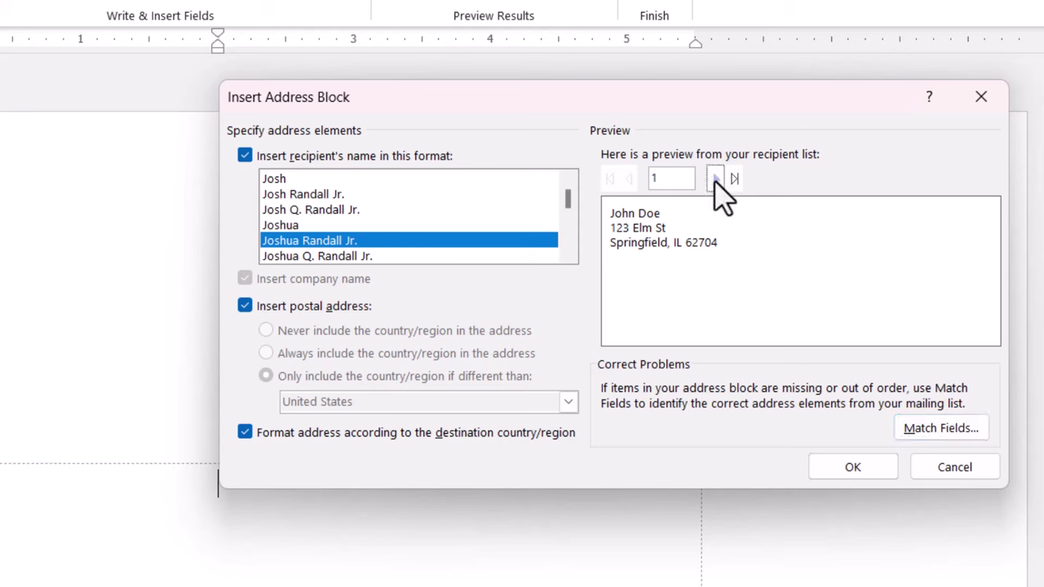
click(716, 178)
click(716, 179)
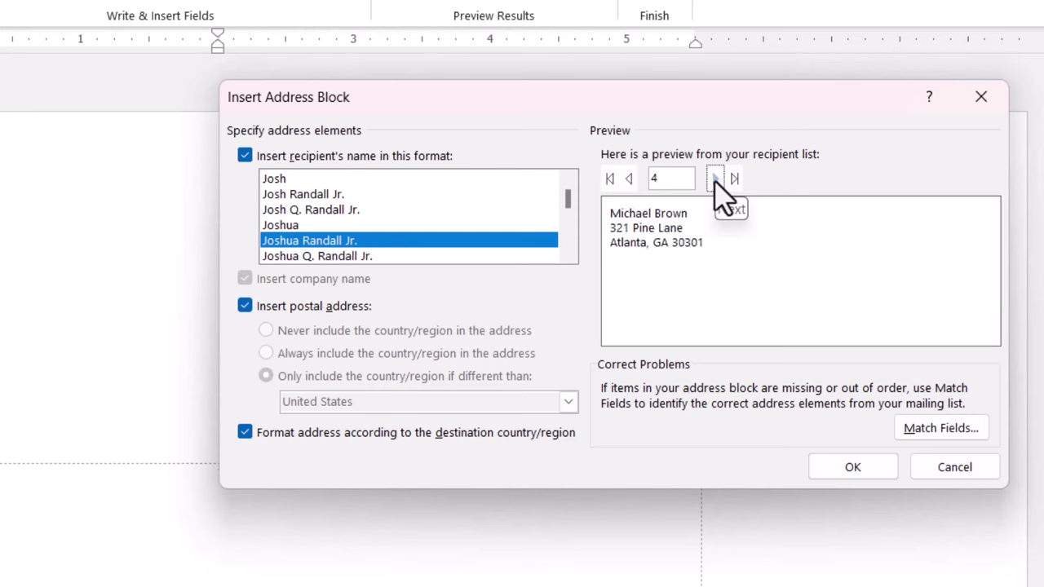
click(715, 178)
click(716, 178)
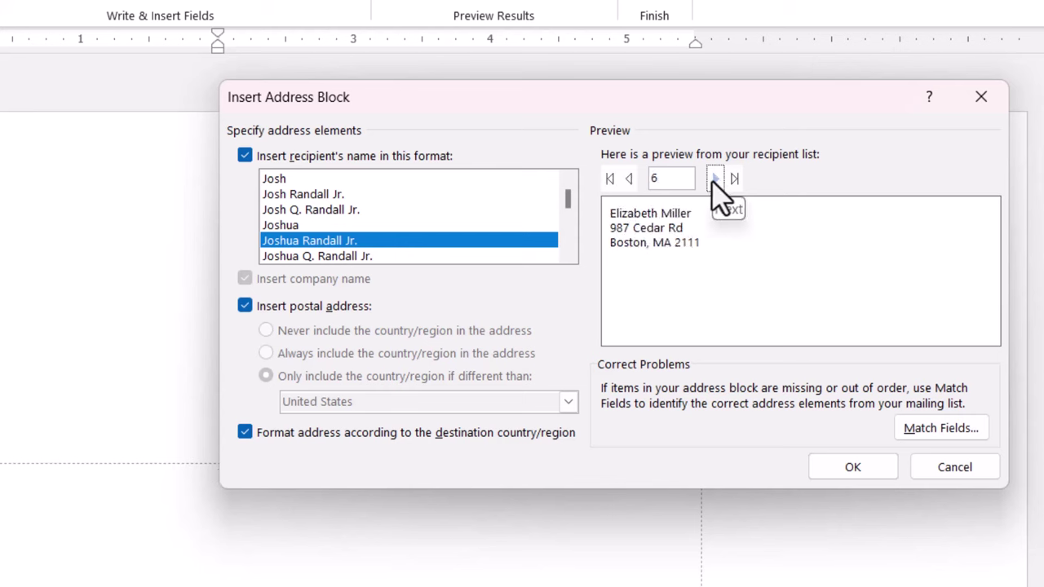
Insert the address block, preview the envelopes through recipient 7, and move to Complete the merge.
click(855, 469)
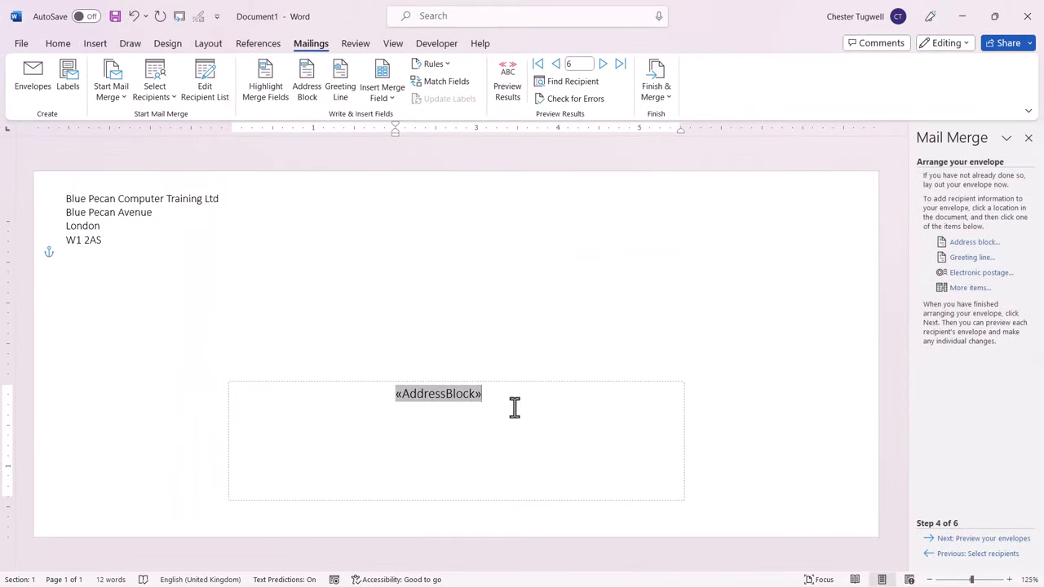
click(988, 540)
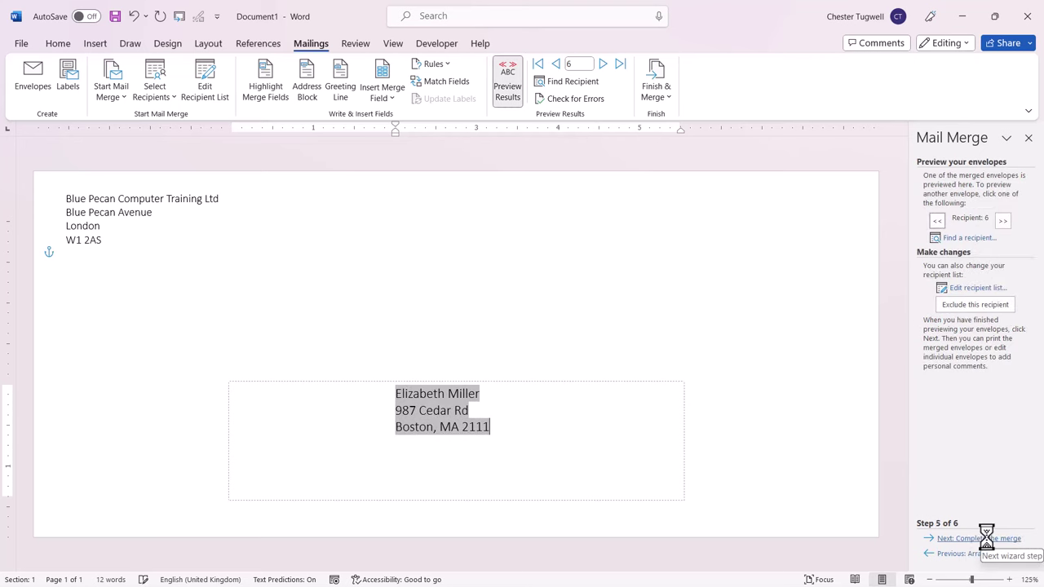
click(1004, 222)
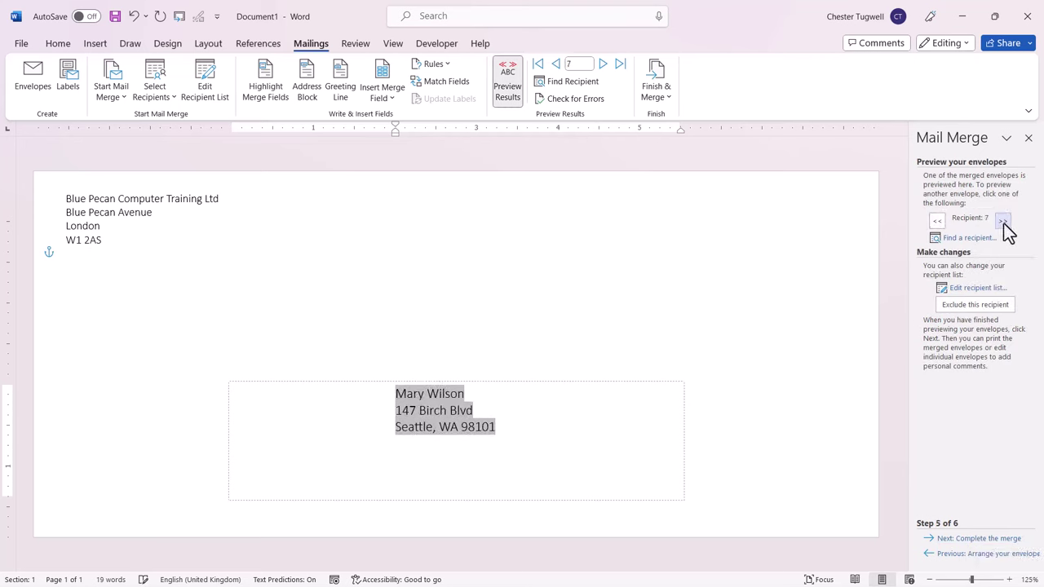
click(995, 541)
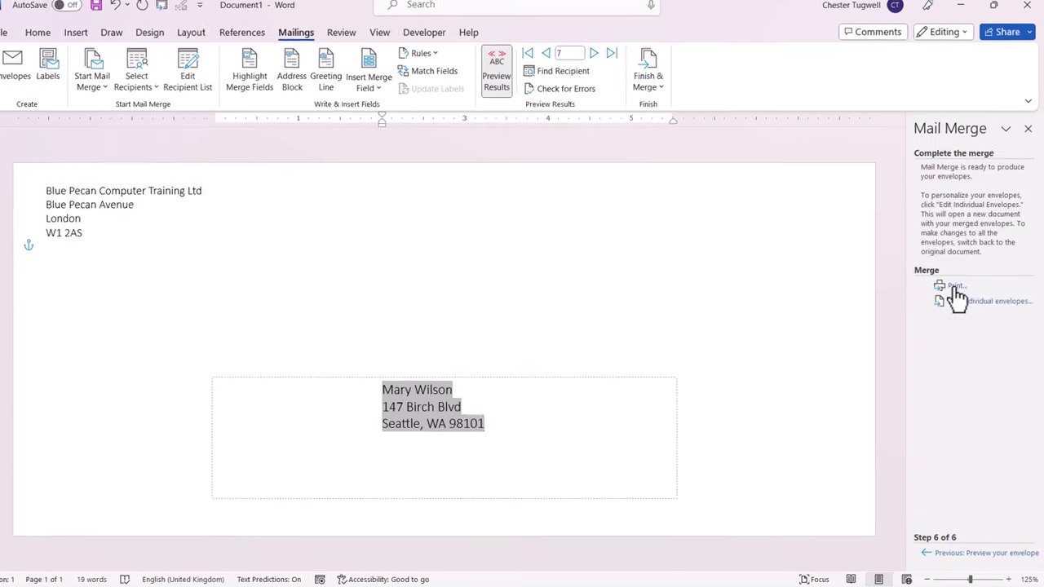
Open the Merge to Printer dialog from the Mail Merge pane with All records selected.
click(954, 289)
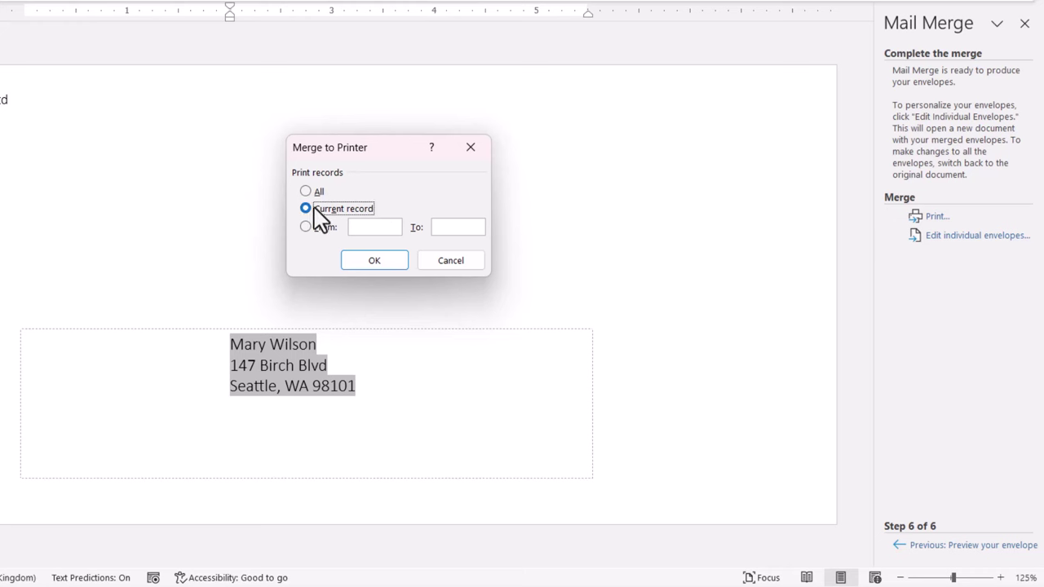
click(450, 263)
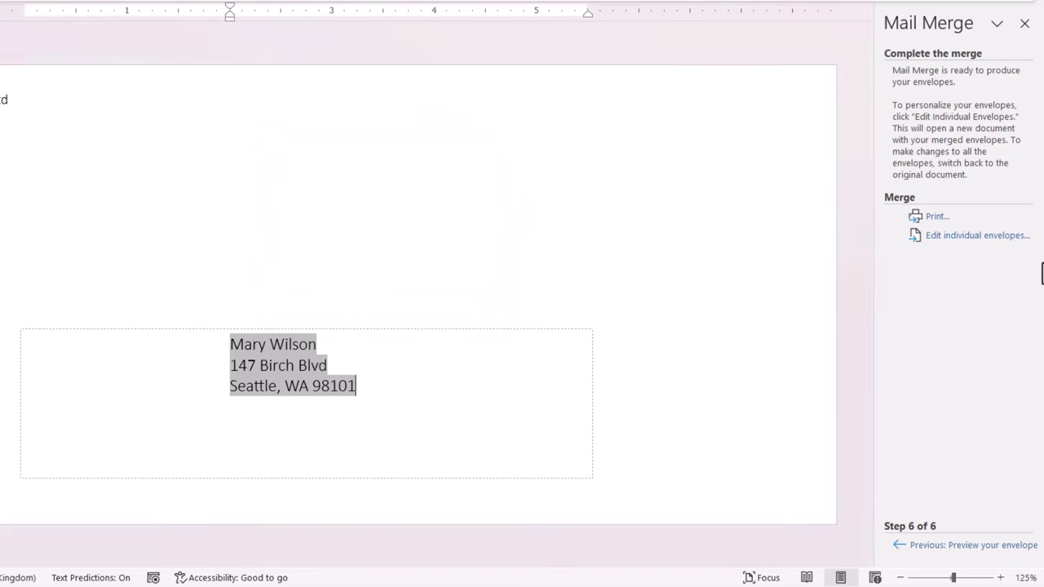
click(934, 218)
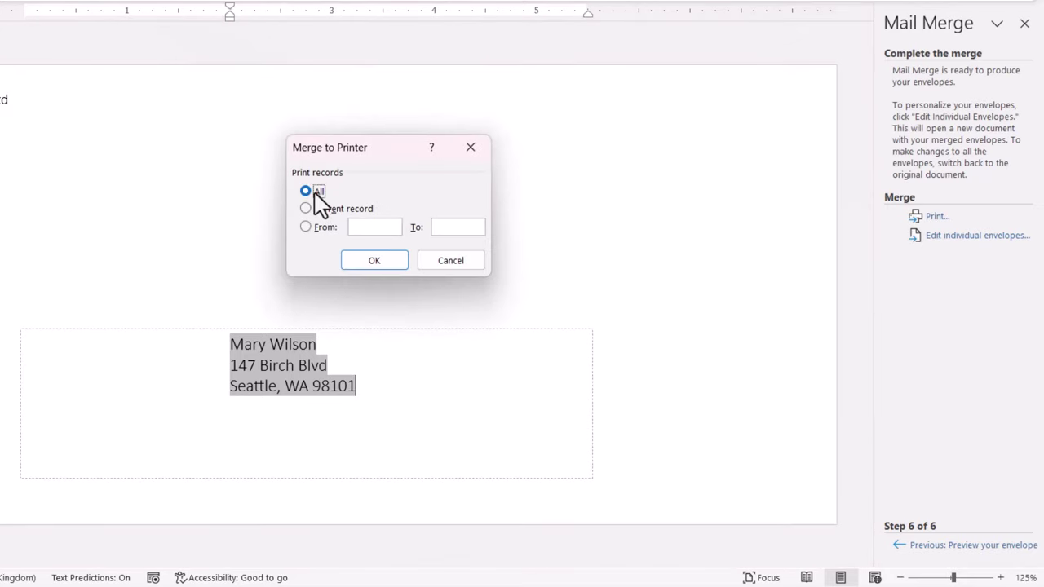